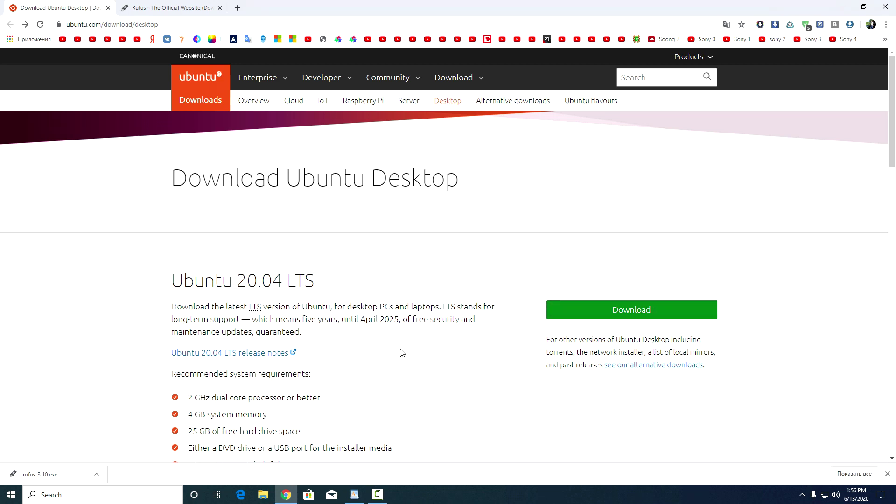
Review the Ubuntu 20.04 LTS download page and the Rufus 3.10 download section on the official website
scroll(402, 354, down, 3)
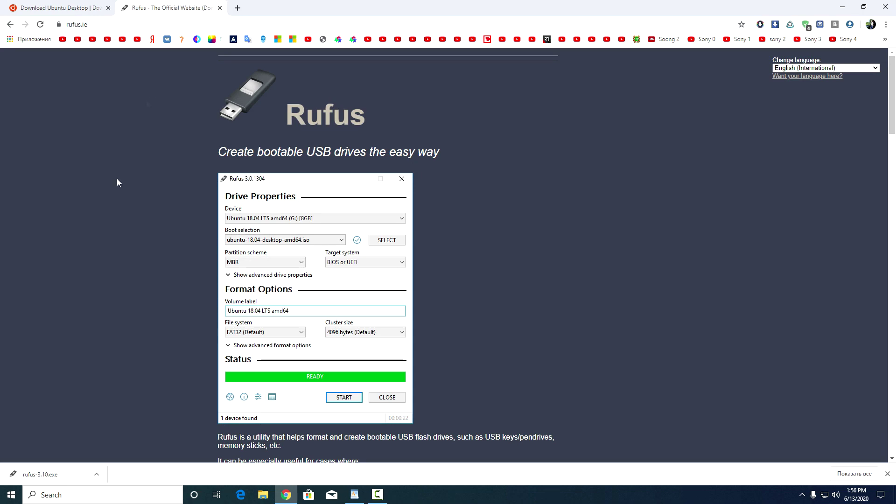
scroll(113, 239, down, 5)
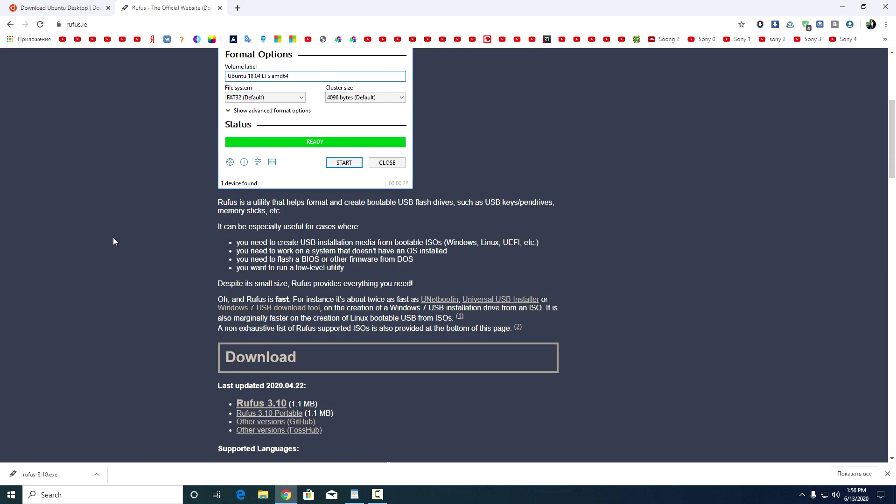
scroll(113, 238, down, 4)
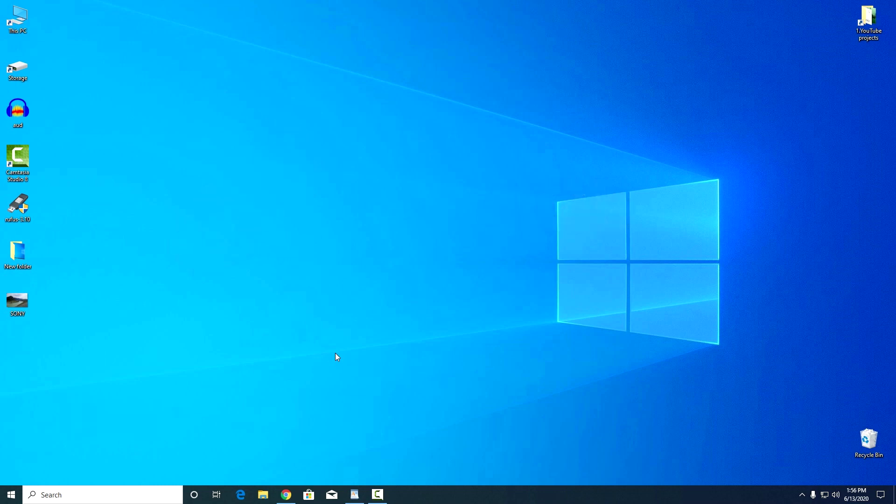
Launch Rufus 3.10 and load the ubuntu-20.04-desktop-amd64 ISO from Downloads as the boot image
double_click(18, 205)
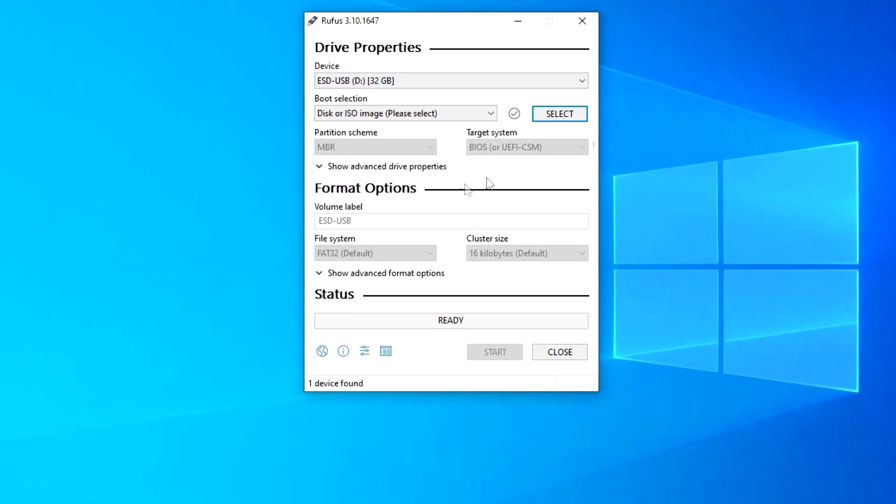
click(561, 118)
click(554, 154)
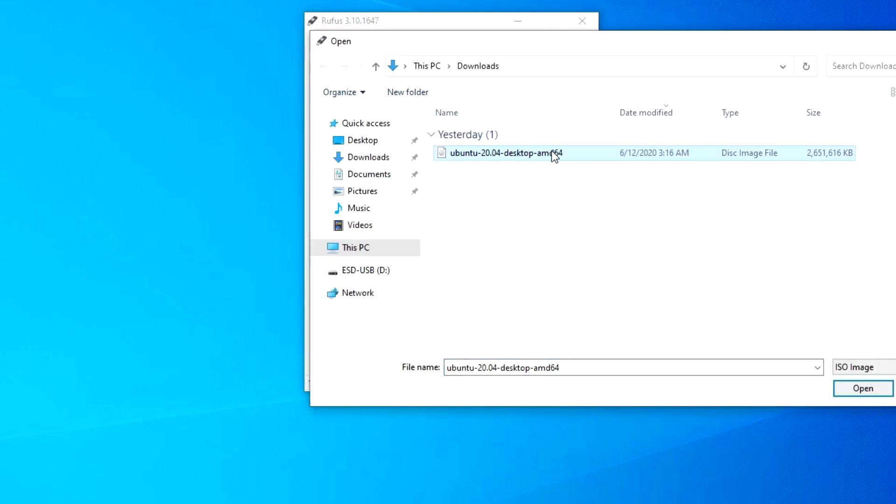
click(878, 390)
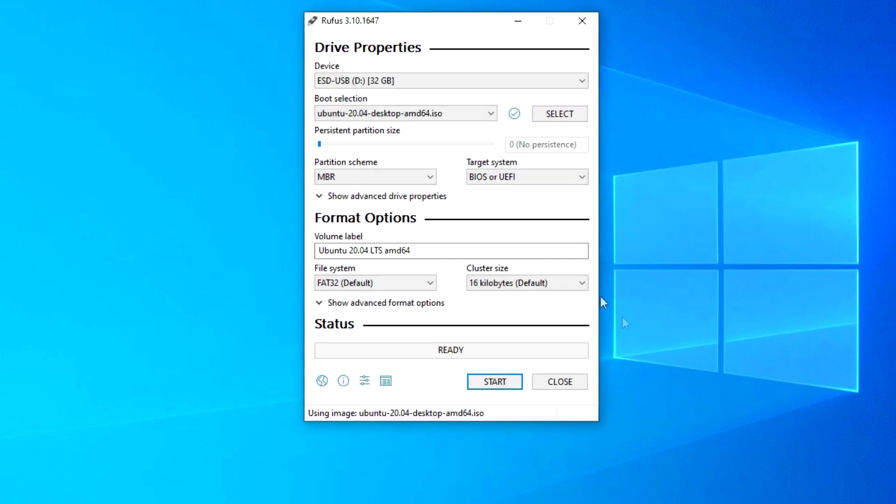
Set the partition scheme to GPT and write the image to the ESD-USB drive in DD Image mode, accepting the data loss
click(431, 178)
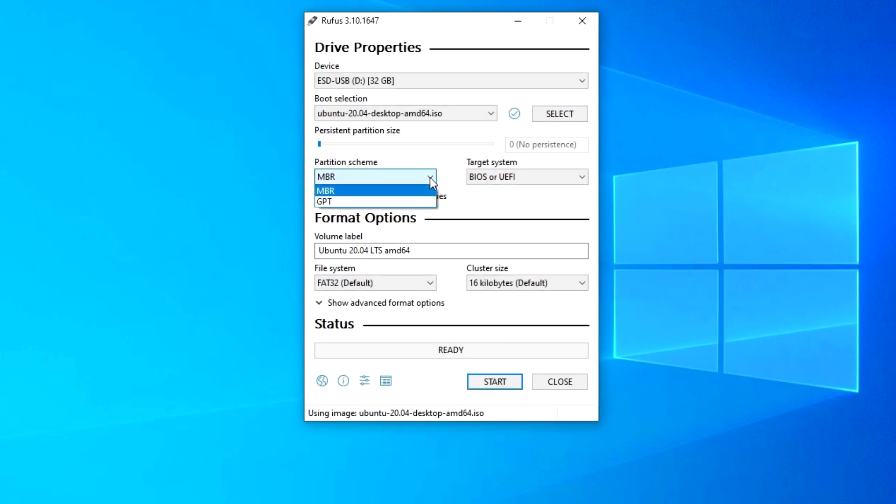
click(398, 202)
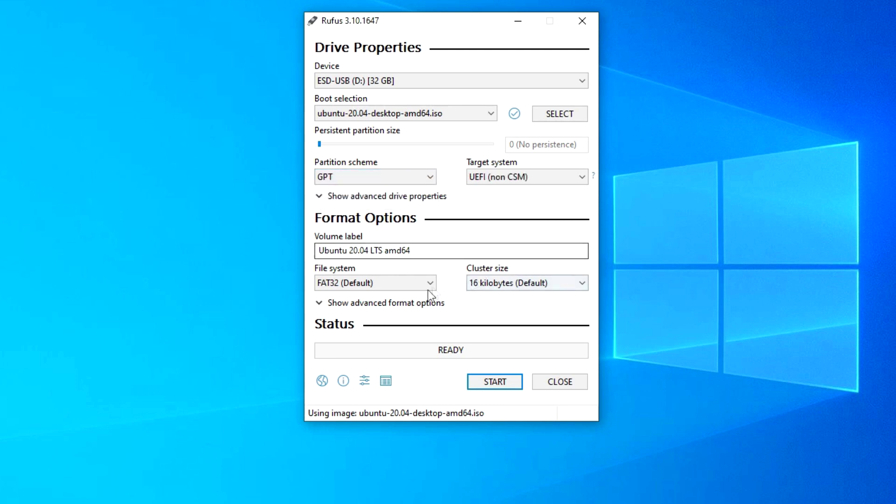
click(497, 383)
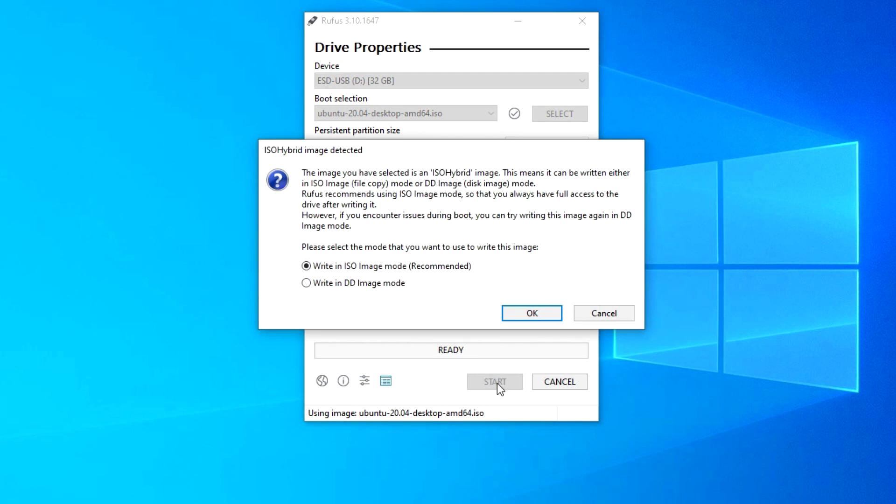
click(307, 282)
click(524, 311)
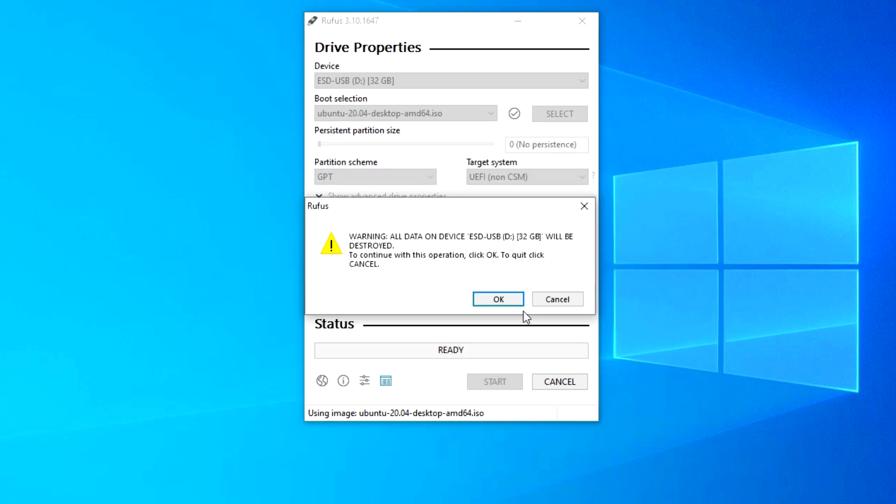
click(498, 301)
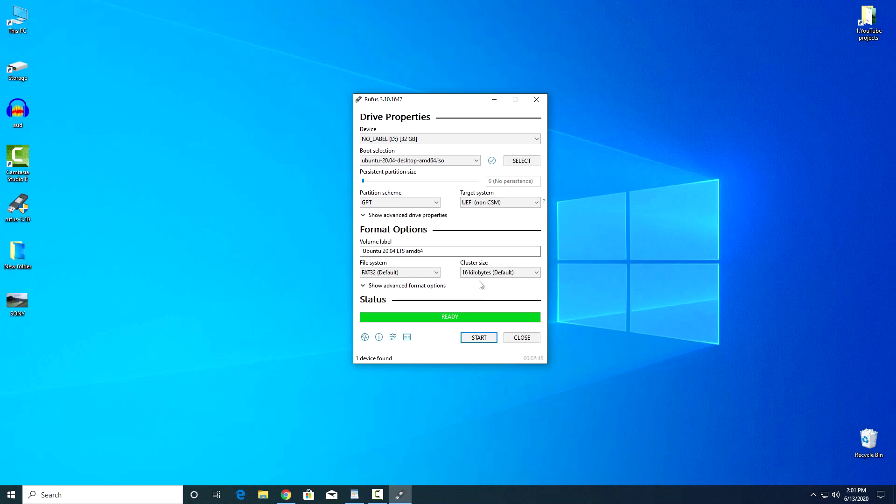
Close Rufus and restart the computer
click(521, 337)
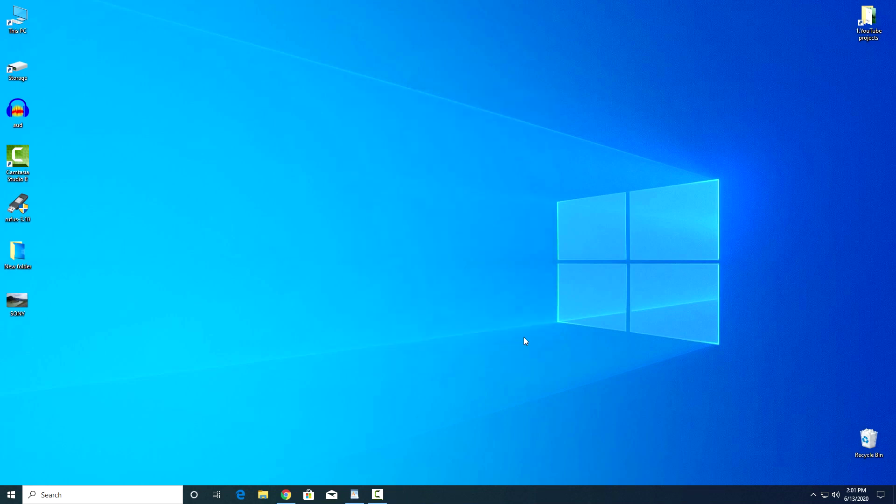
right_click(12, 495)
mouse_move(100, 479)
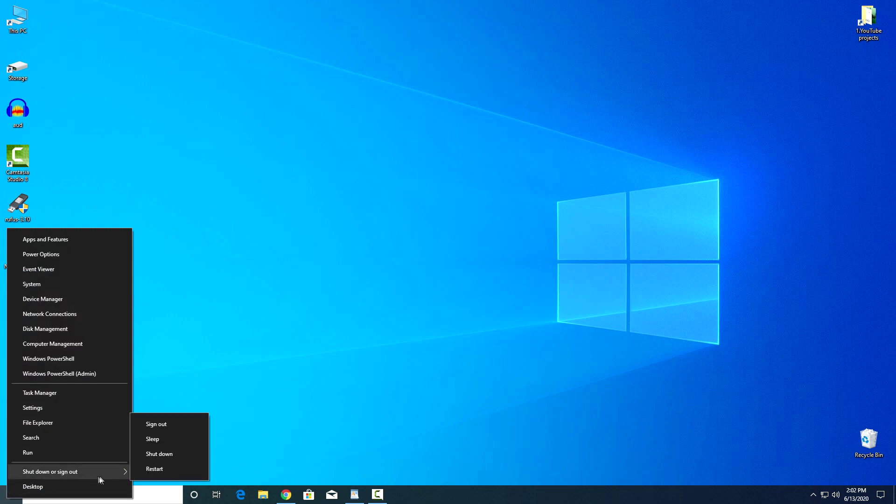
click(169, 466)
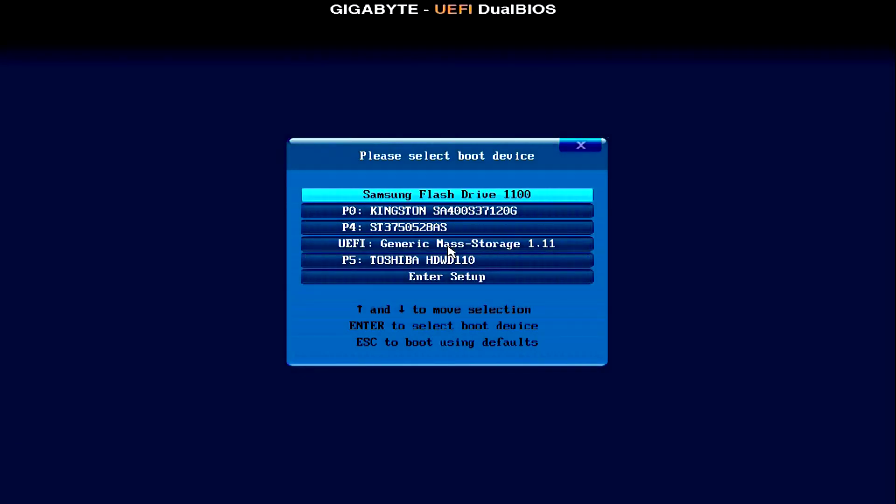
Boot from the Samsung Flash Drive 1100 and cancel the filesystem checks in progress
key(Down)
key(Down)
key(Down)
key(Down)
key(Up)
key(Up)
key(Up)
key(Up)
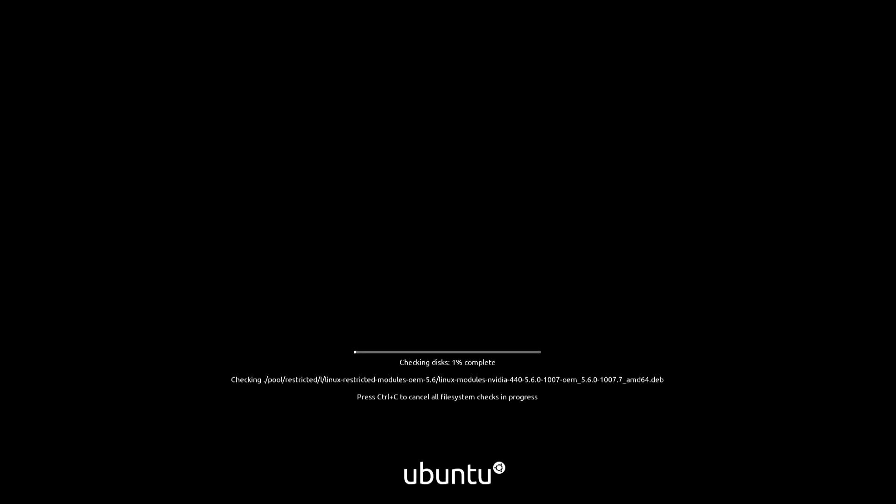
key(ctrl+c)
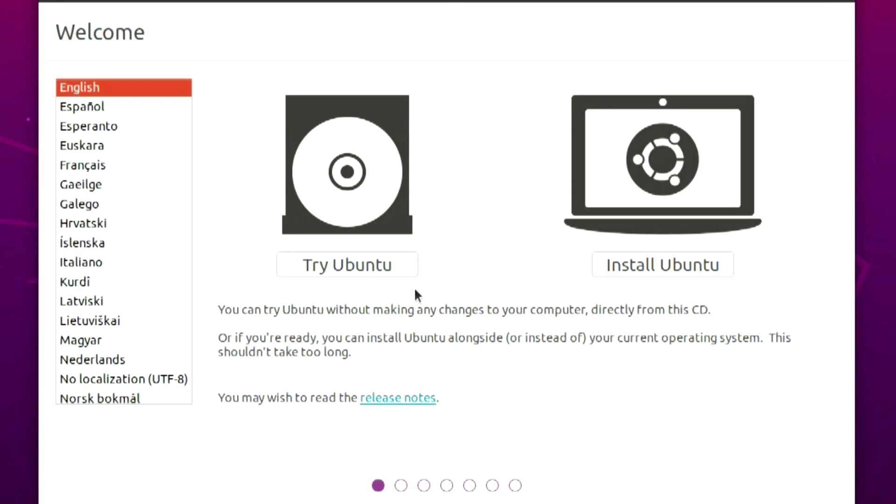
Start the Ubuntu installation with the English (US) keyboard layout, Normal installation and updates downloaded during installation
click(680, 267)
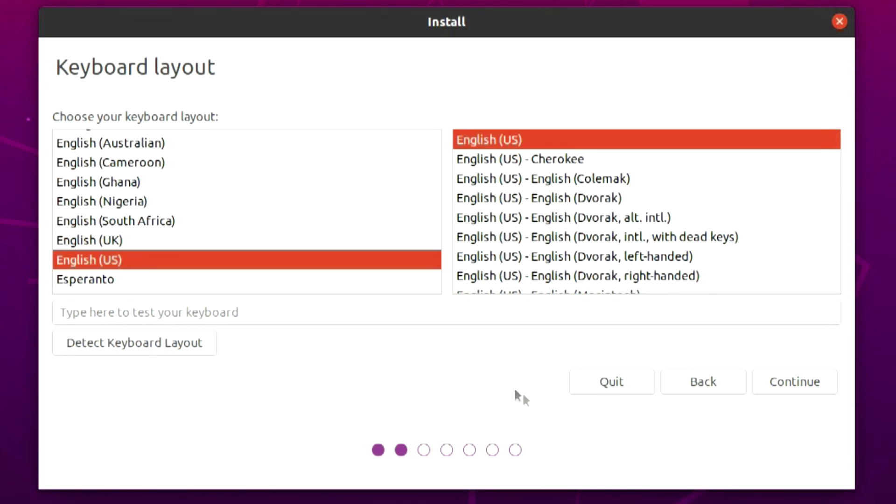
click(791, 380)
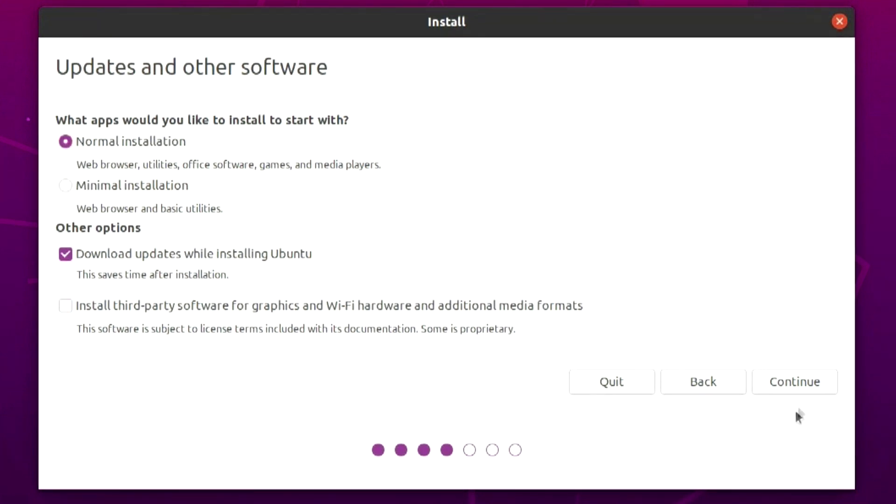
click(799, 390)
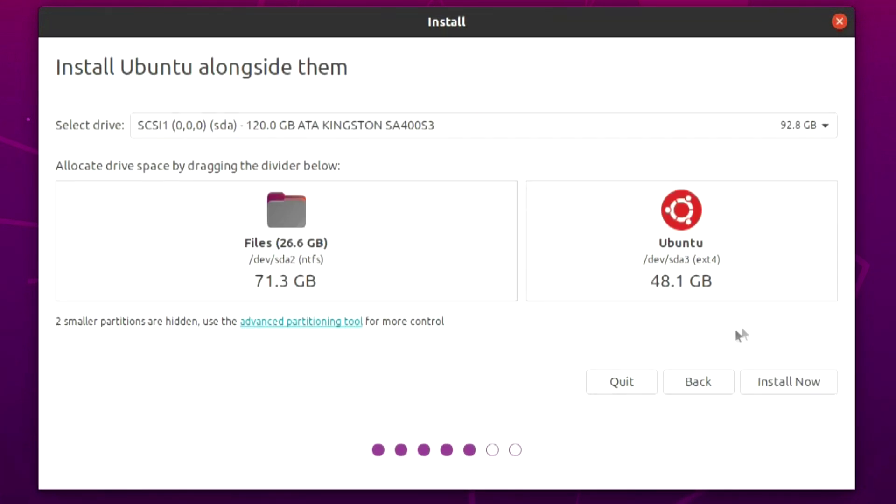
Allocate about 50.6 GB of the KINGSTON drive to Ubuntu alongside the existing system and write the partition changes to disk
drag(518, 243, 500, 273)
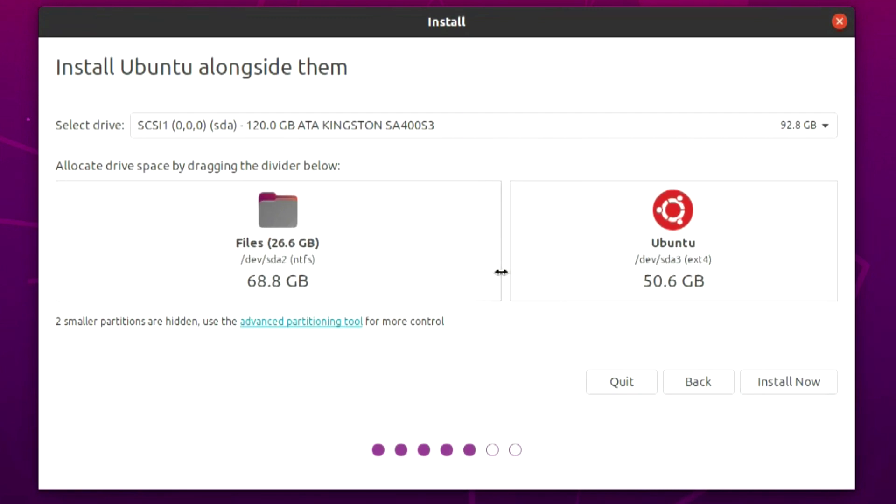
click(794, 382)
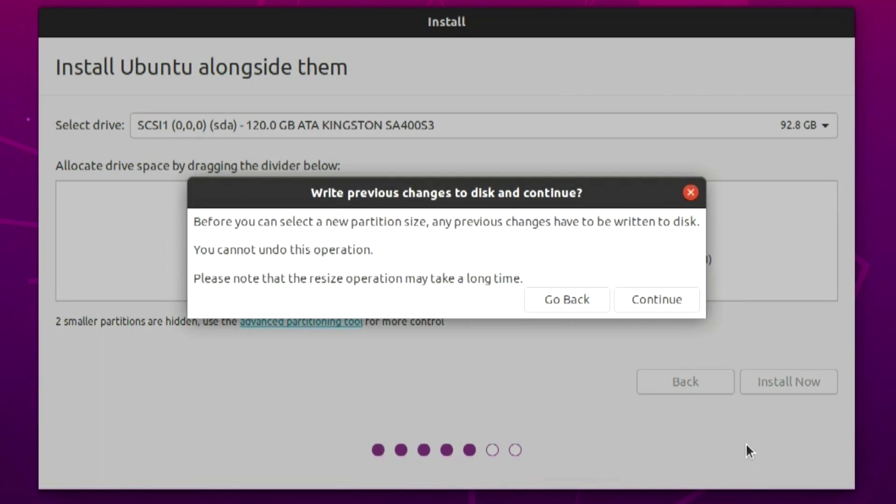
key(Return)
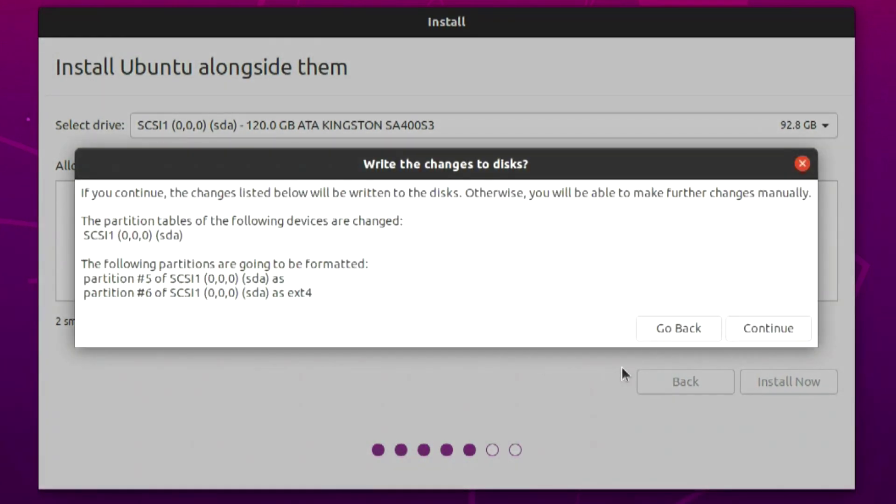
click(777, 326)
Set the installation's time zone location to Bucharest on the world map
click(550, 166)
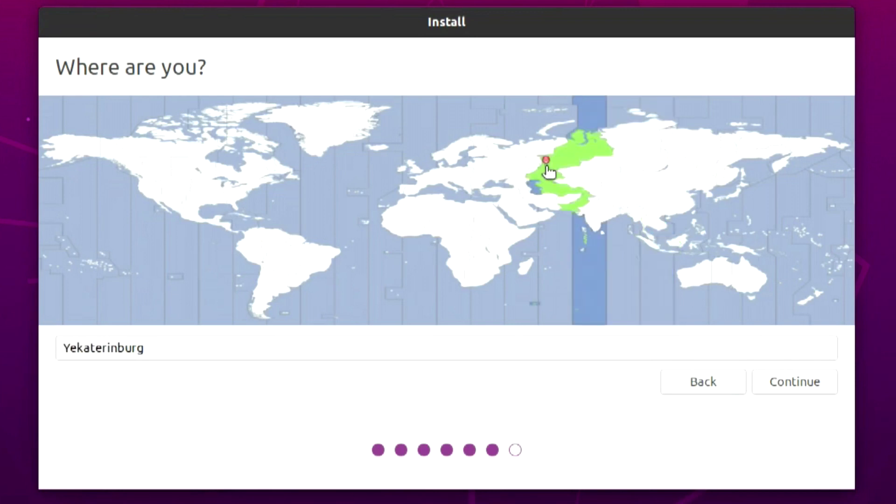
click(471, 178)
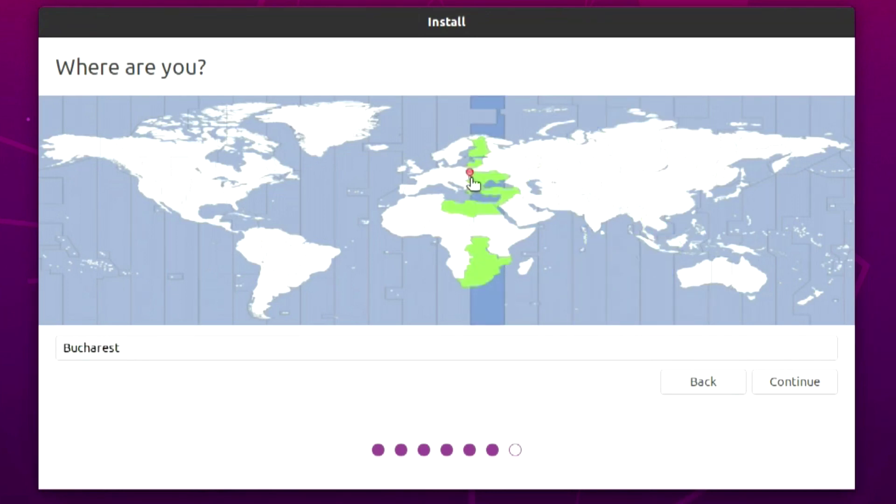
click(784, 390)
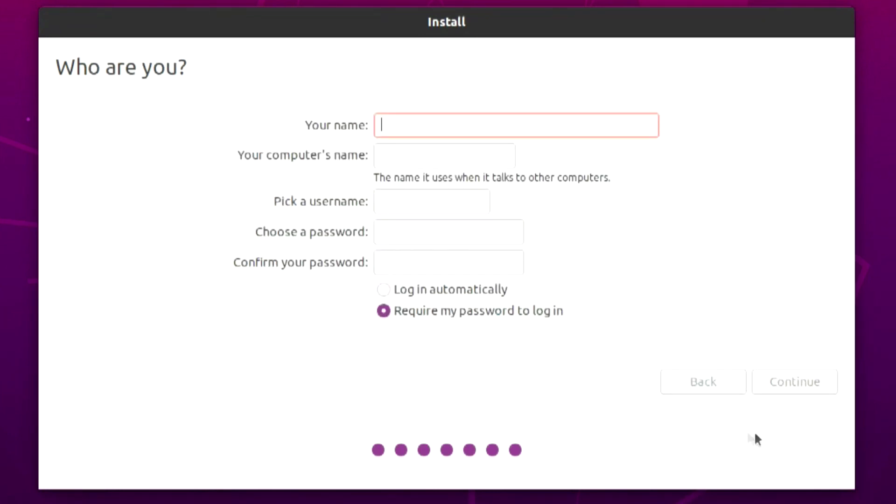
Fill in the user's name, enter and confirm the account password, enable automatic login and continue the installation
text(serj)
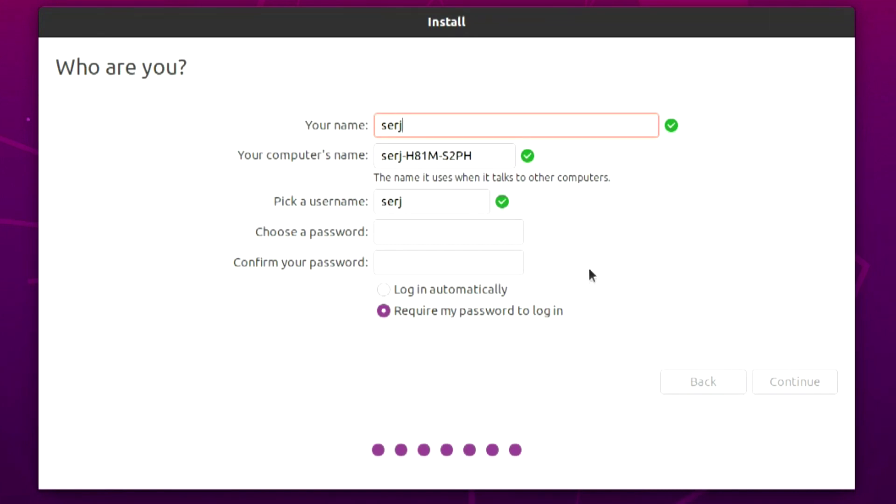
click(488, 234)
text(•••••••••••)
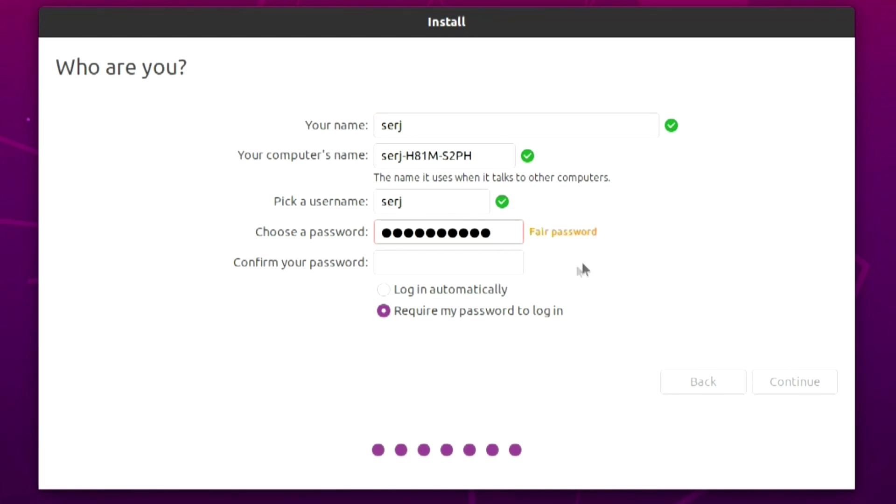
click(516, 267)
text(••••••••)
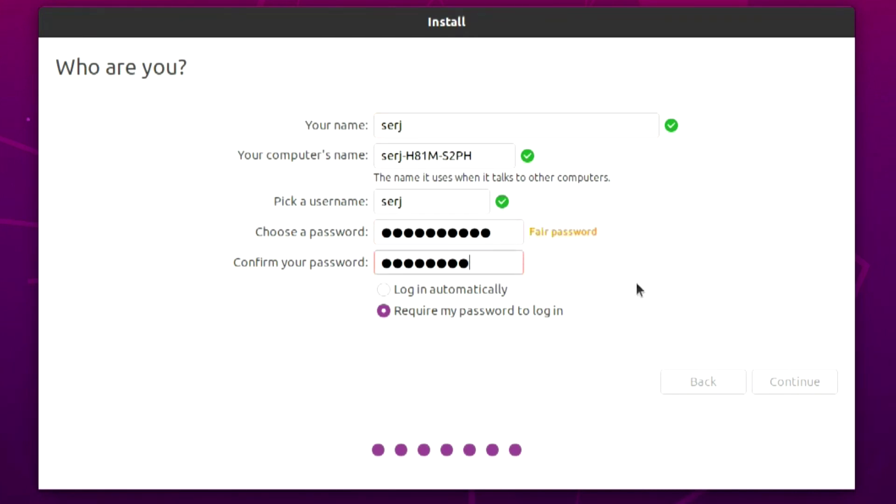
text(•••)
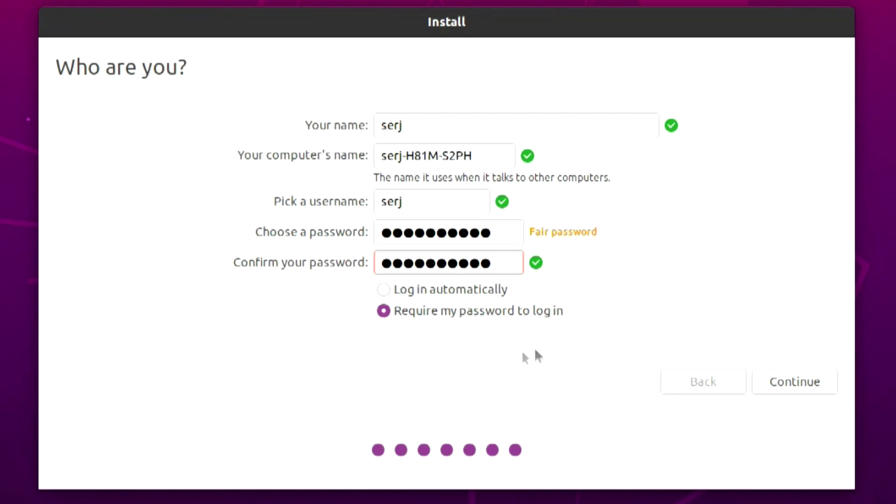
click(378, 288)
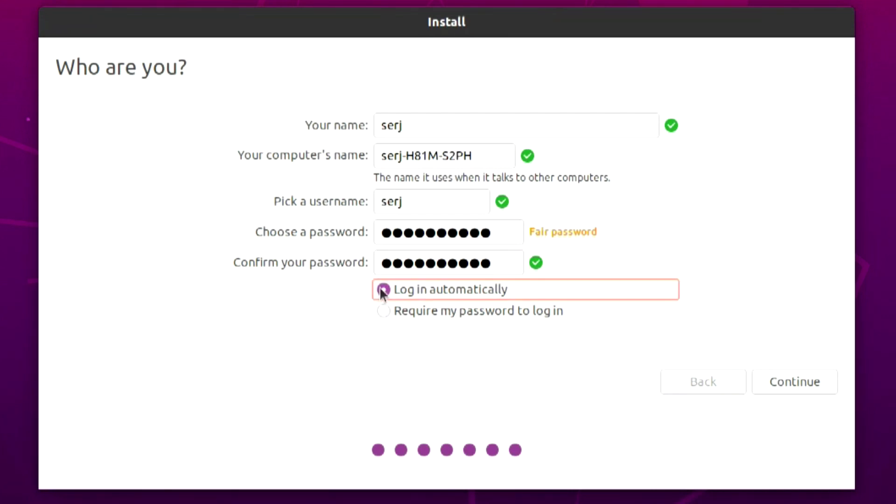
click(794, 381)
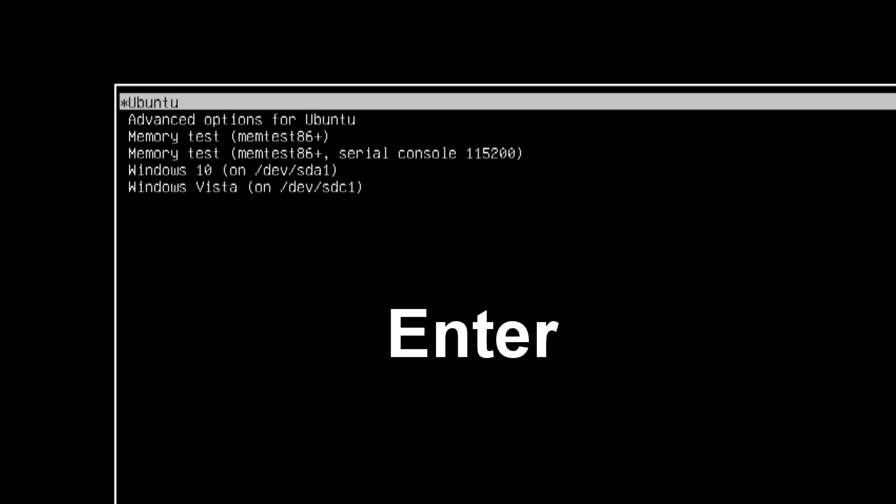
Boot into the installed Ubuntu and look through both pages of its applications overview
key(Return)
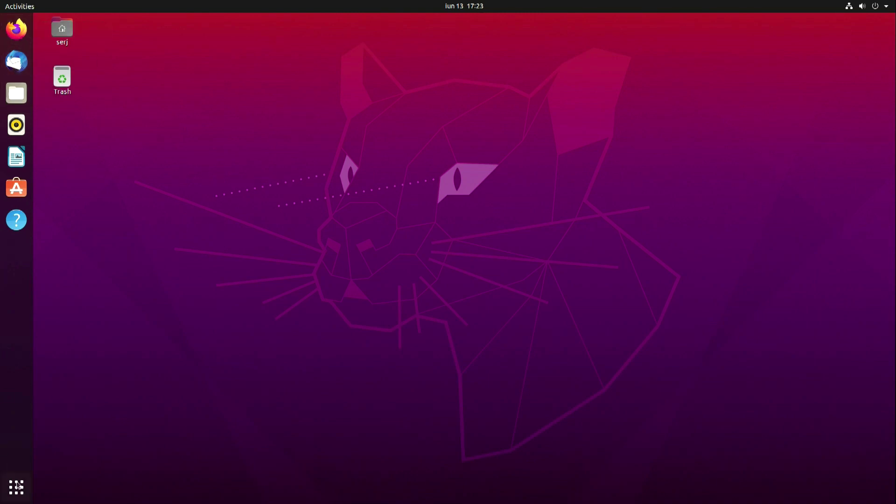
click(28, 498)
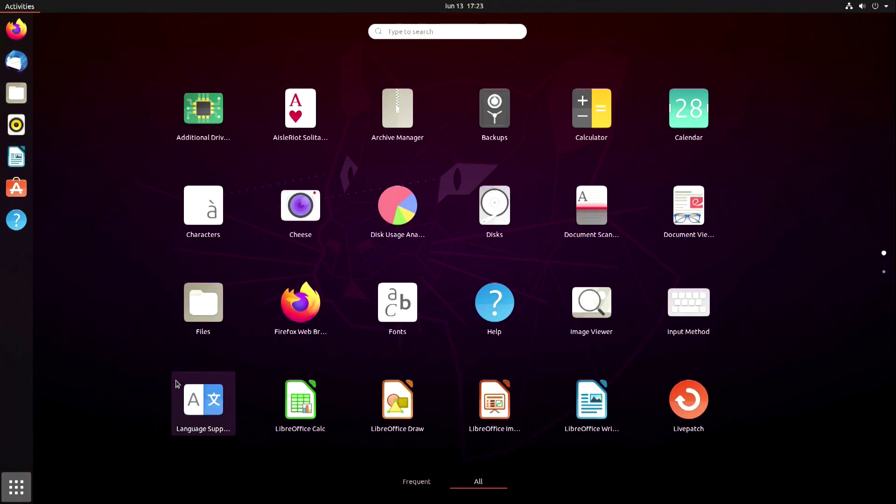
click(888, 275)
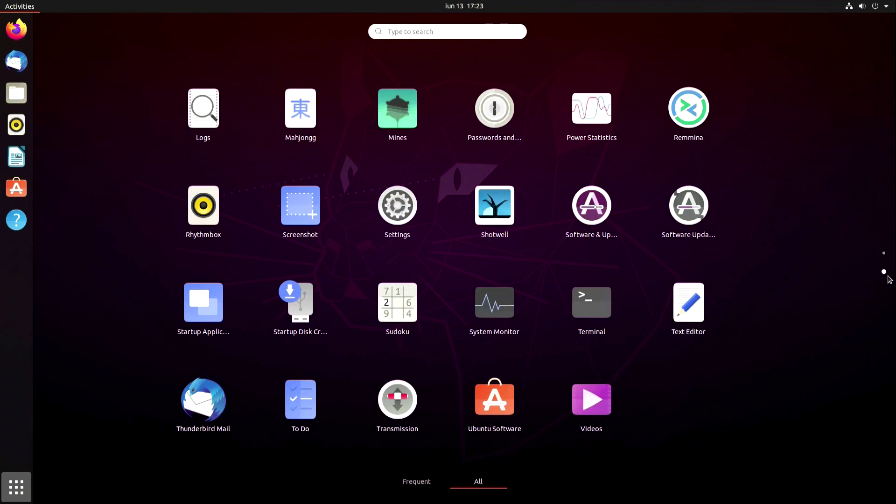
click(21, 490)
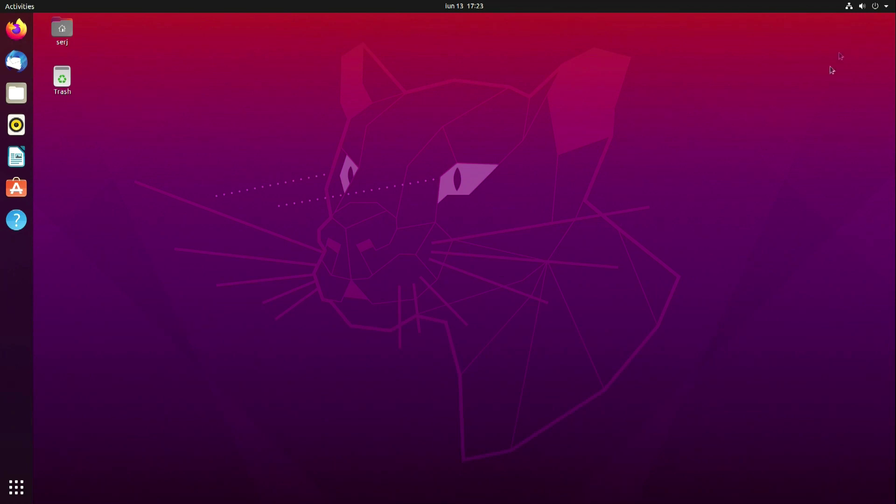
Restart the computer from the Ubuntu desktop
click(876, 5)
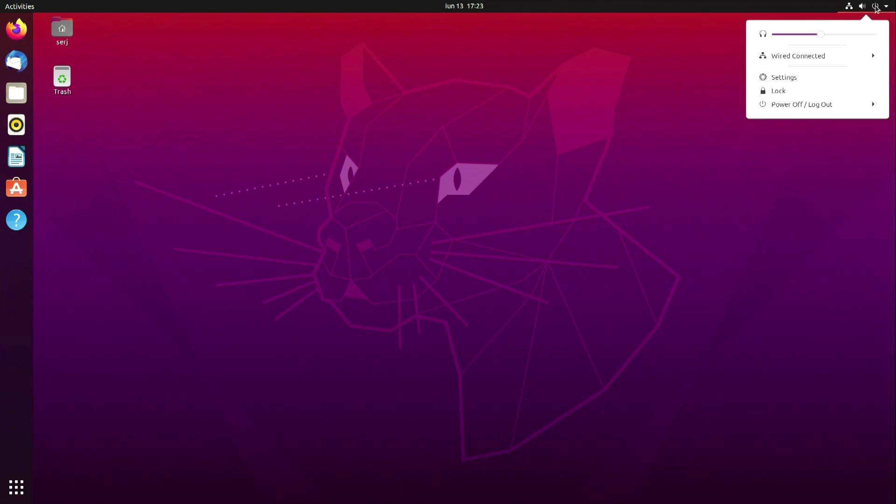
click(785, 105)
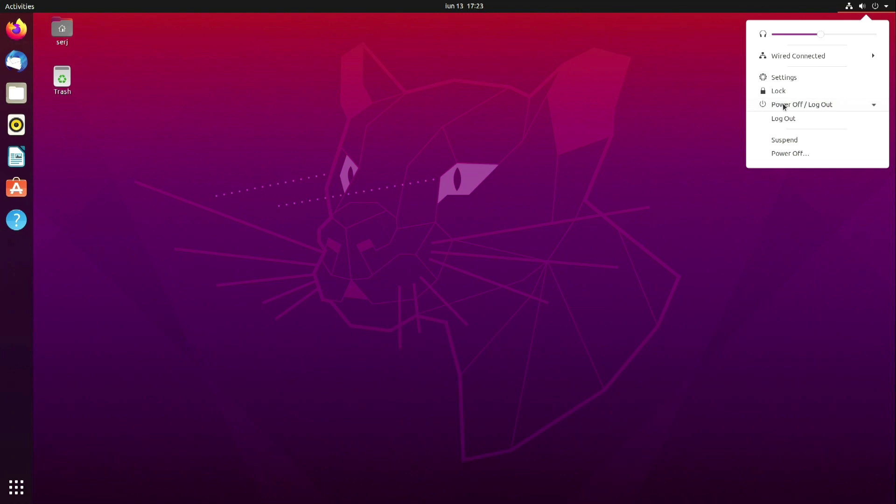
click(785, 154)
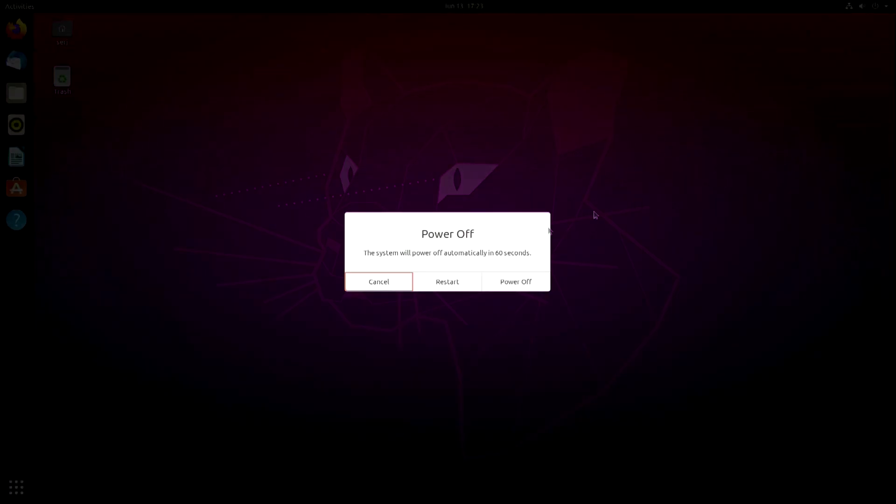
click(443, 283)
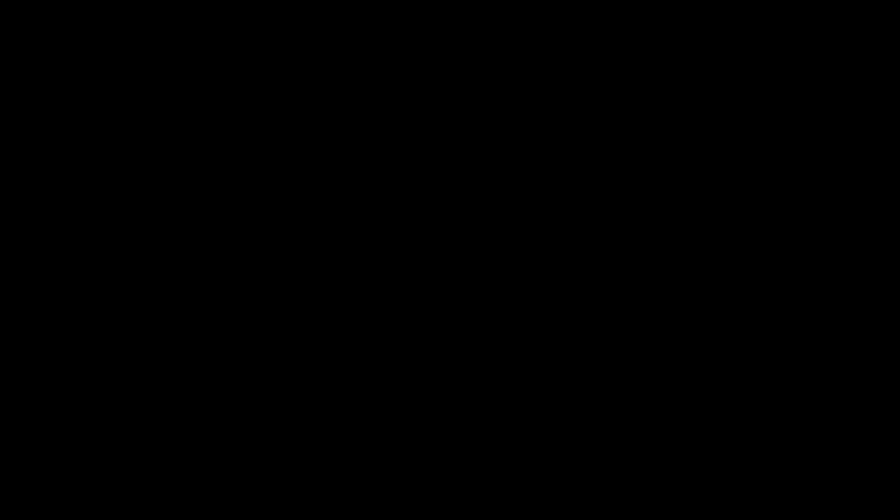
Boot into Windows 10, dismiss the lock screen and enter the account PIN to sign in
key(Return)
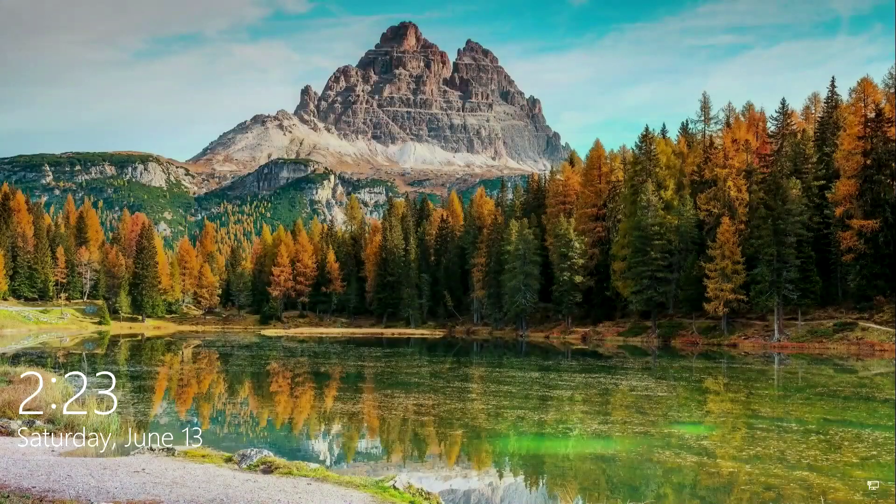
key(Return)
text(****)
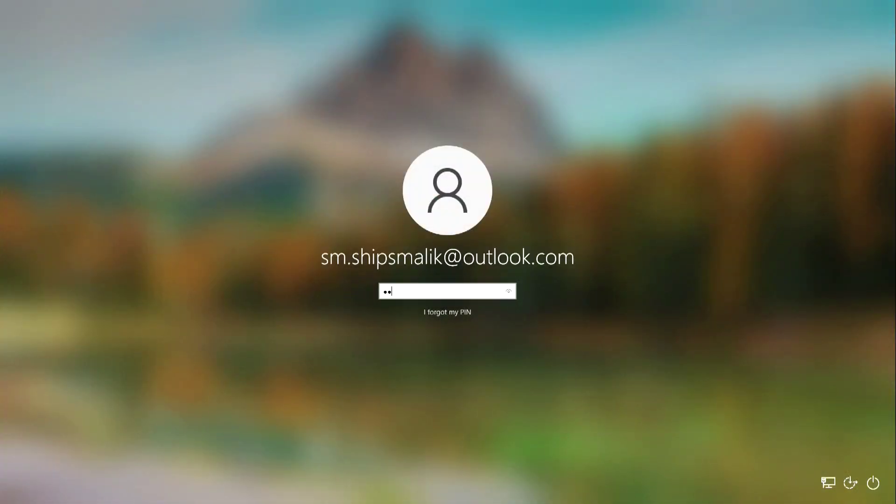